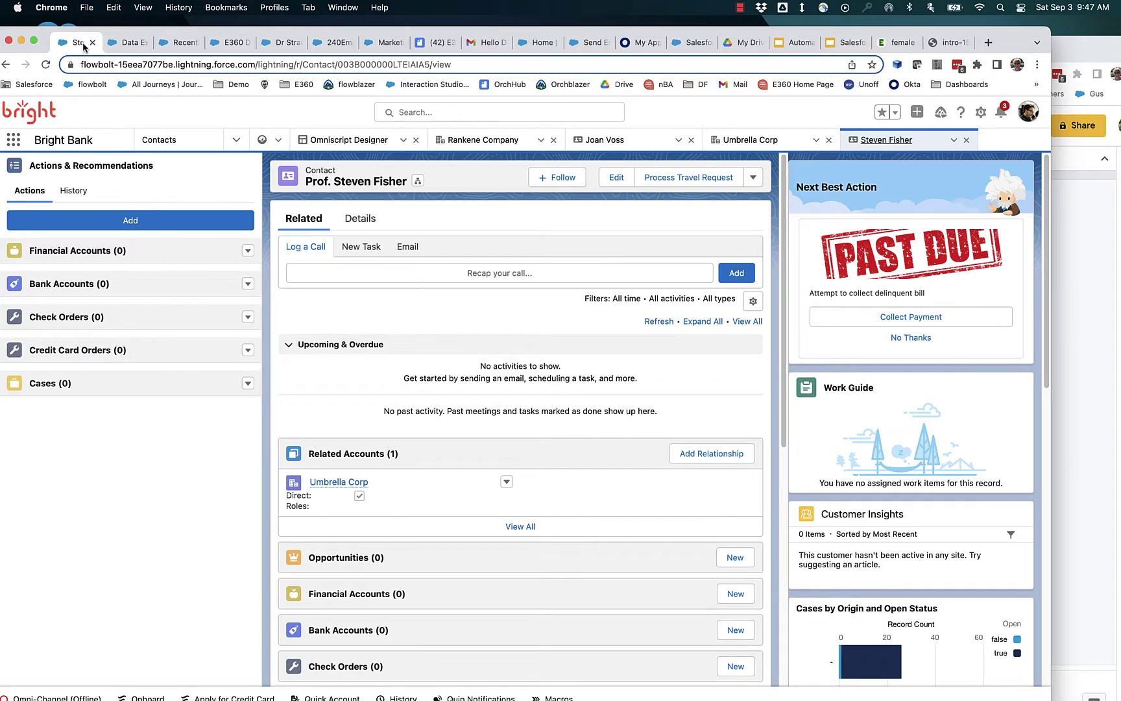
- Switch to the E360 Demo Page tab in Setup to reach the data-change event form
click(123, 43)
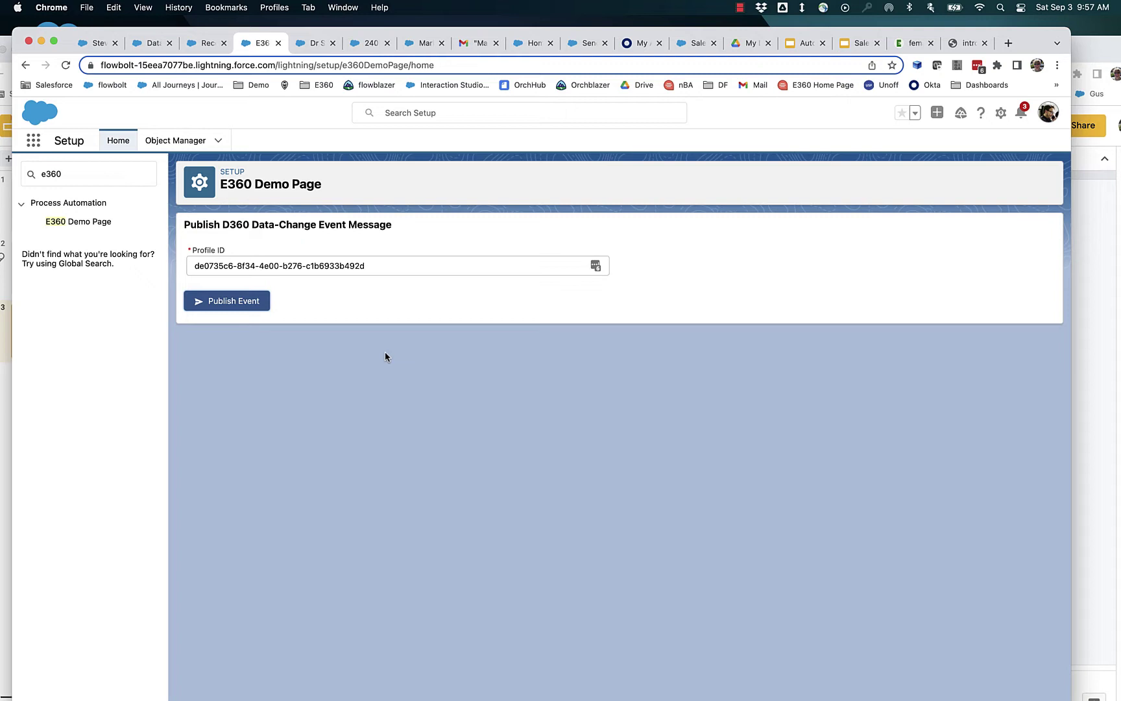
- Publish data-change events for three profile IDs, pasting each new ID before publishing
click(247, 310)
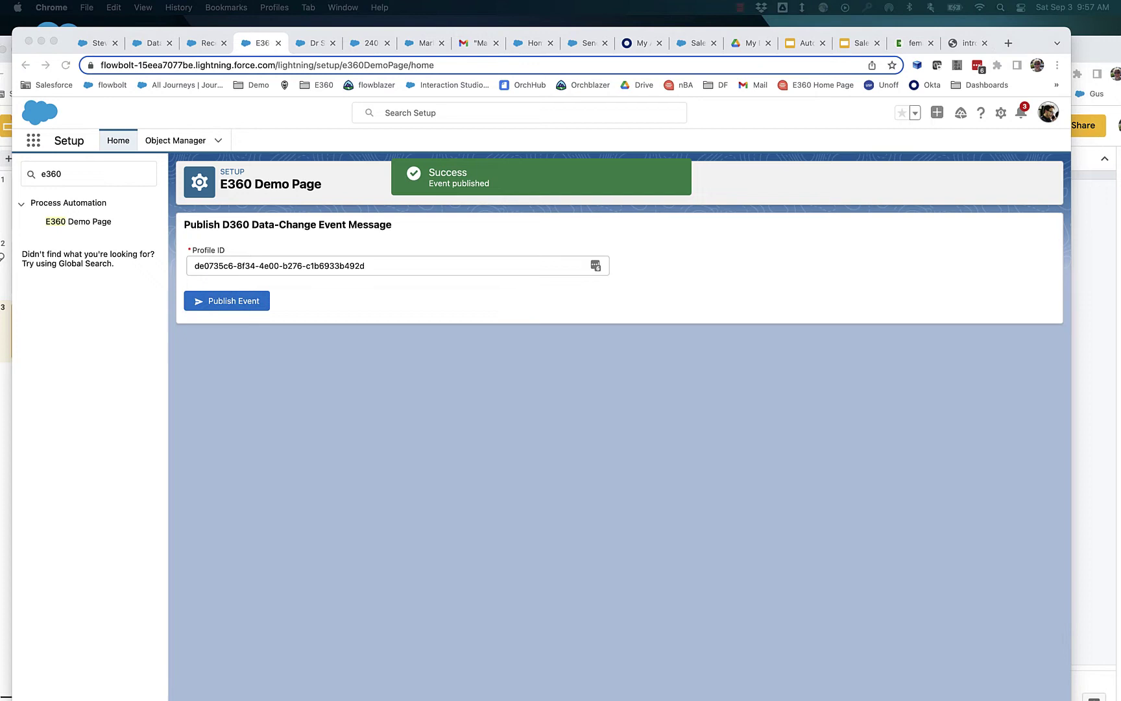
text(08a98786-18fc-4d75-834b-120b82b84fb8)
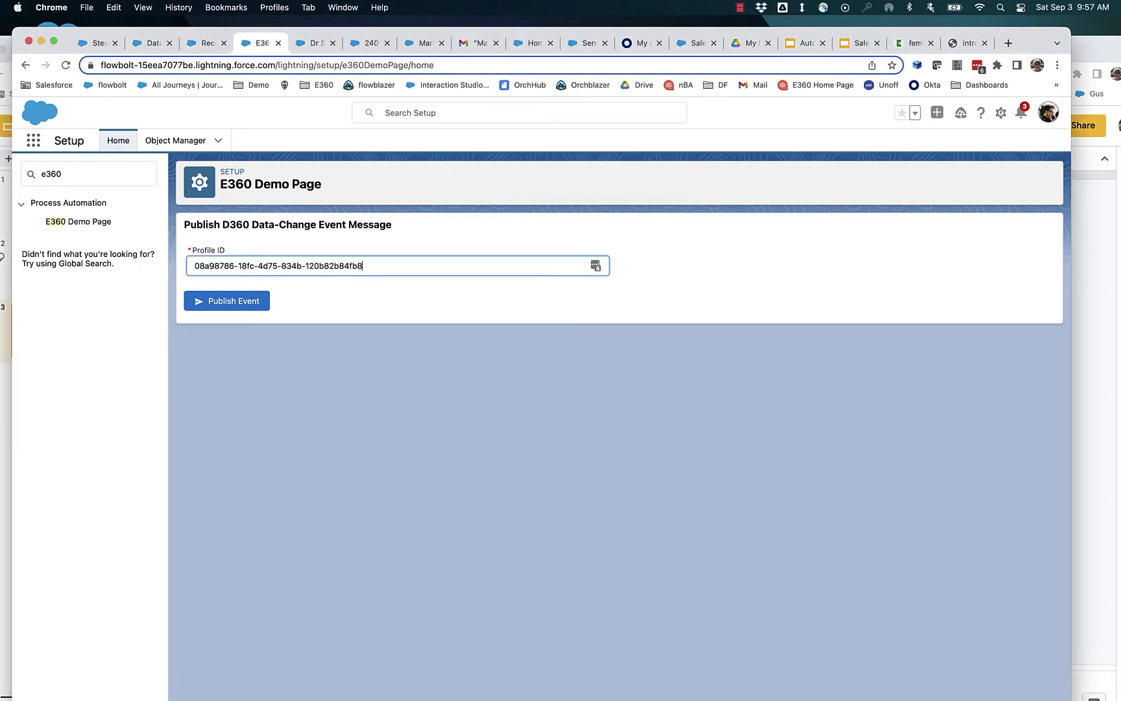
click(253, 301)
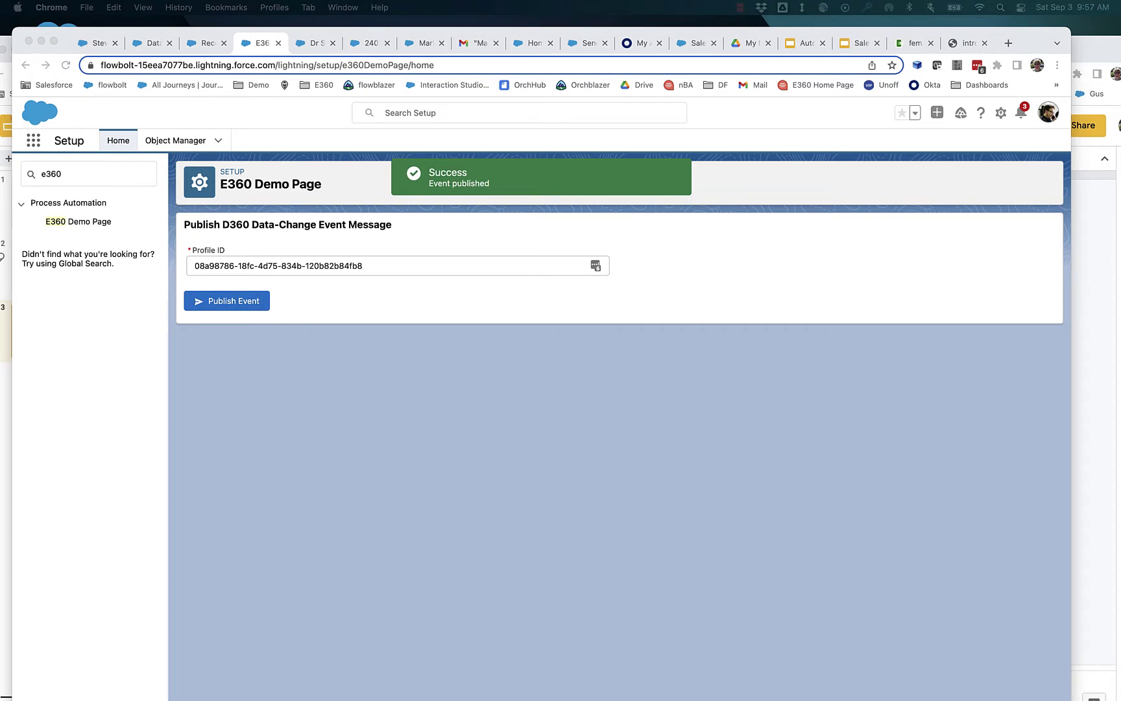
key(super+v)
click(235, 304)
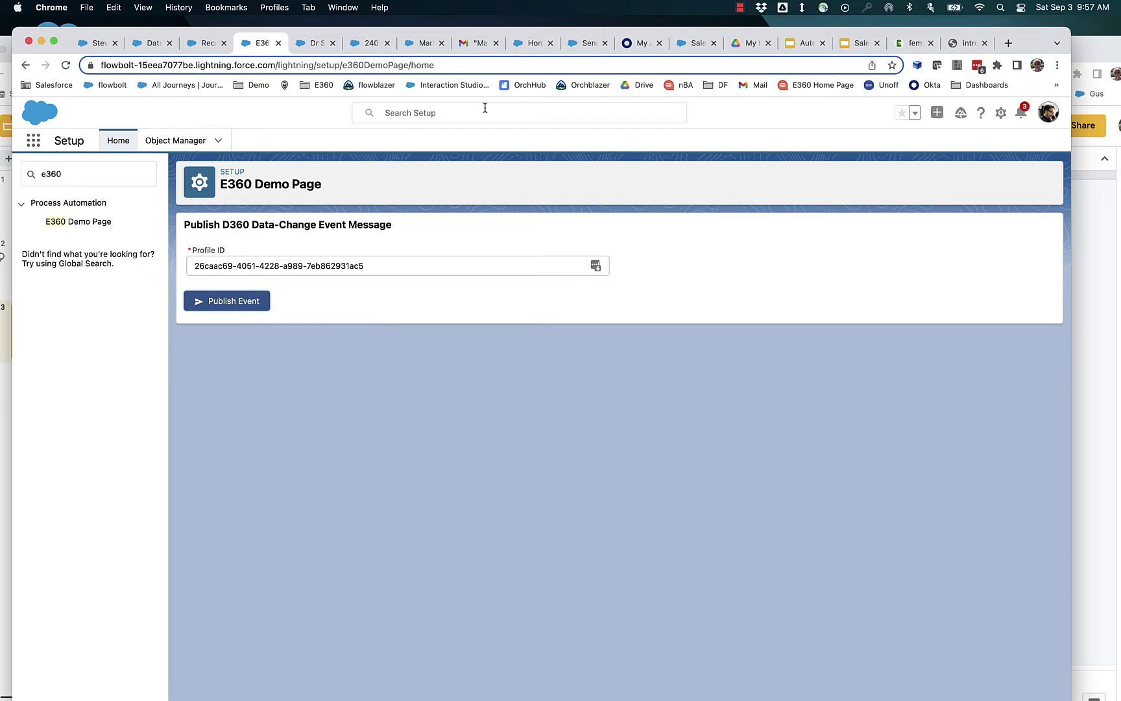
- Open Lauren's Dreamforce email under Marketing and highlight the 'Brr! Pack a jacket!' Yakutat warning
click(478, 43)
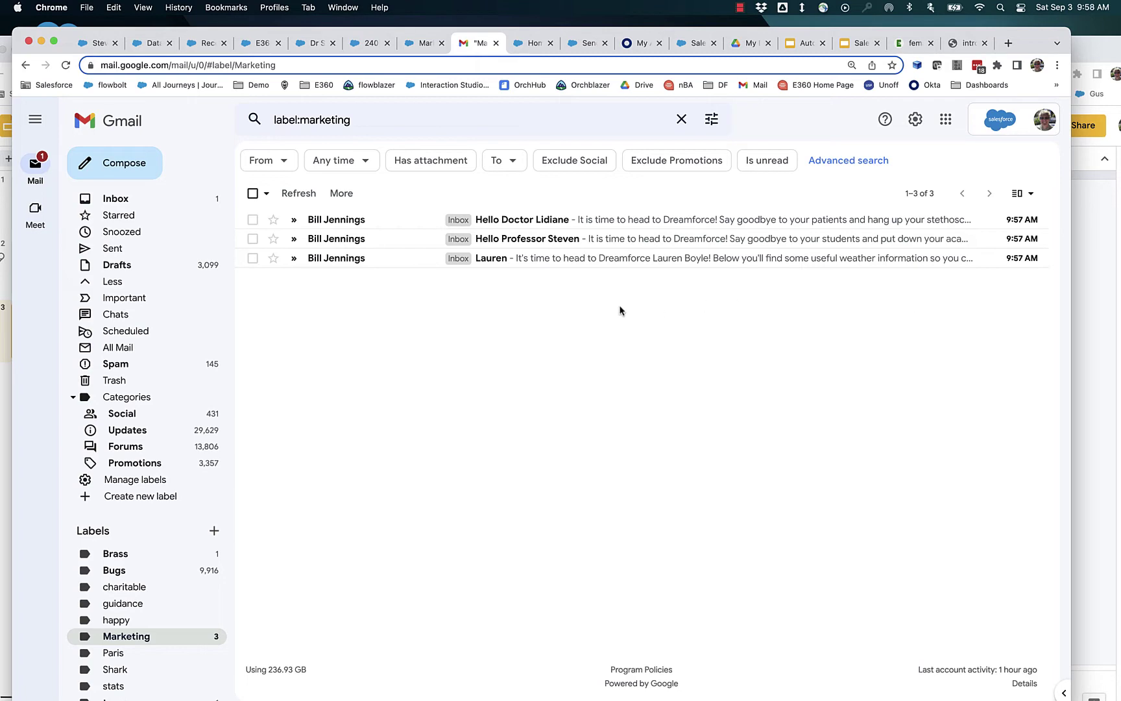
click(555, 259)
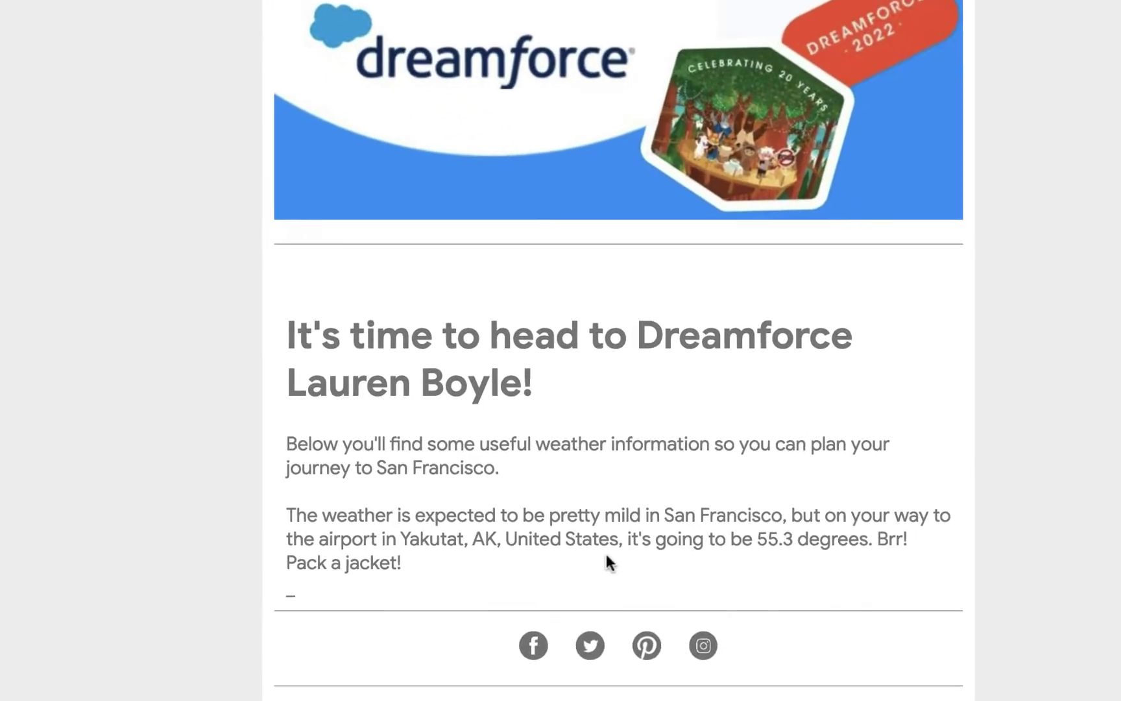
drag(309, 531, 699, 565)
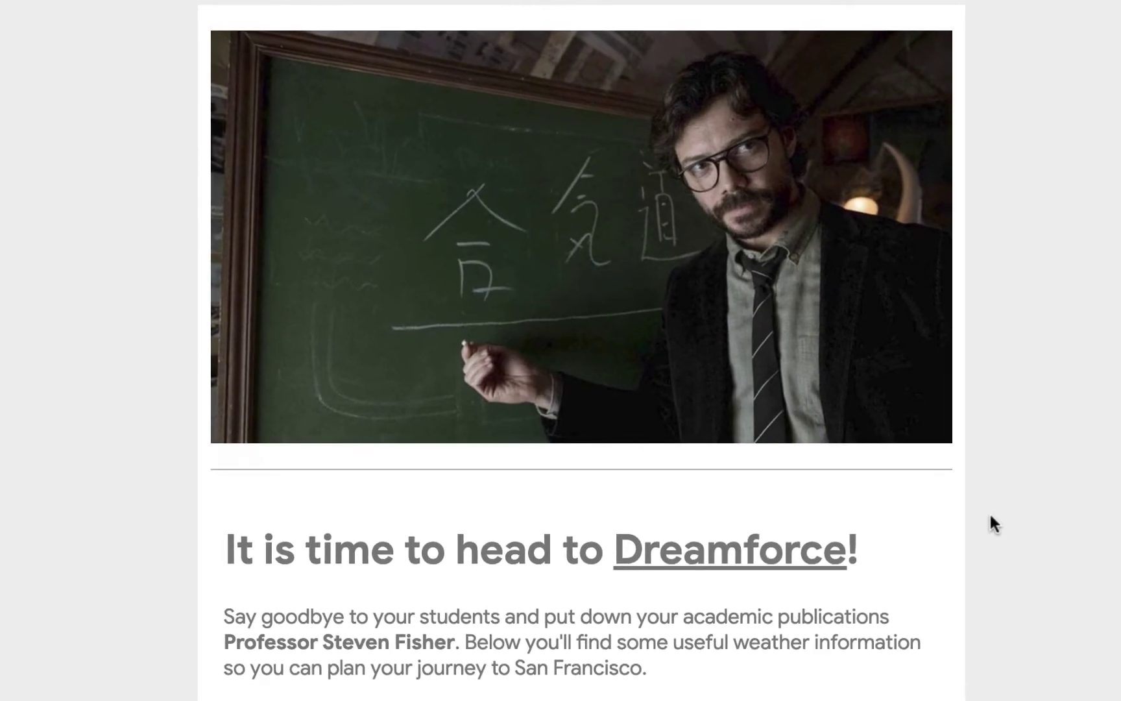
scroll(989, 512, down, 3)
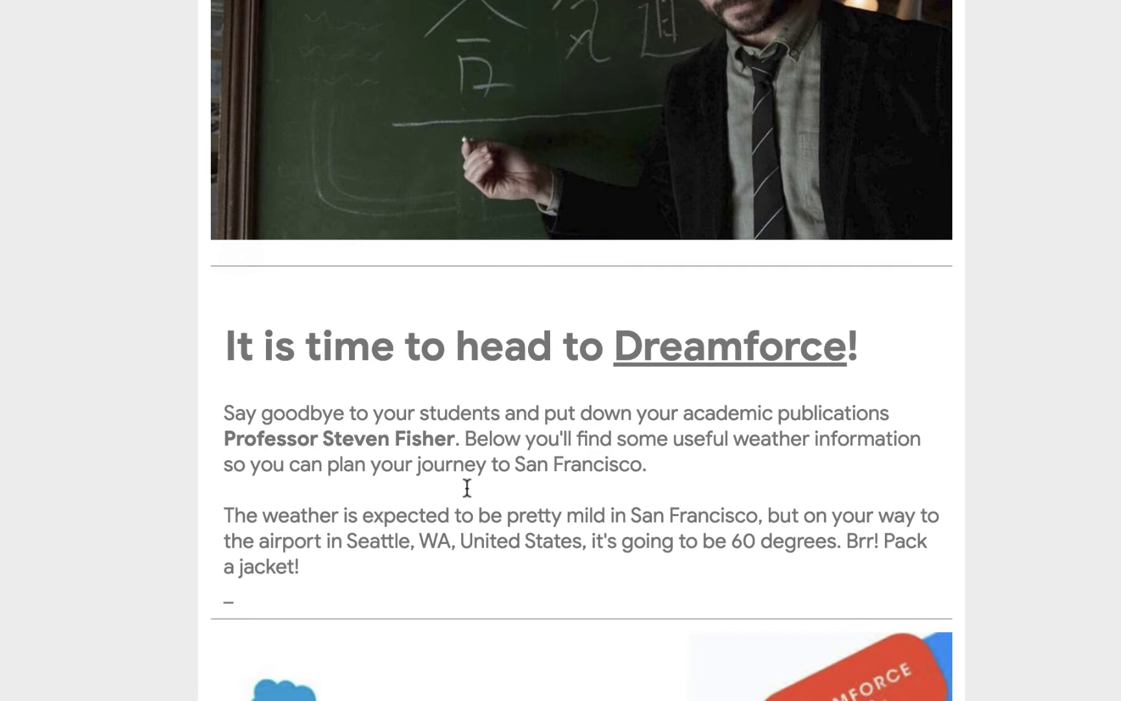
drag(223, 411, 928, 420)
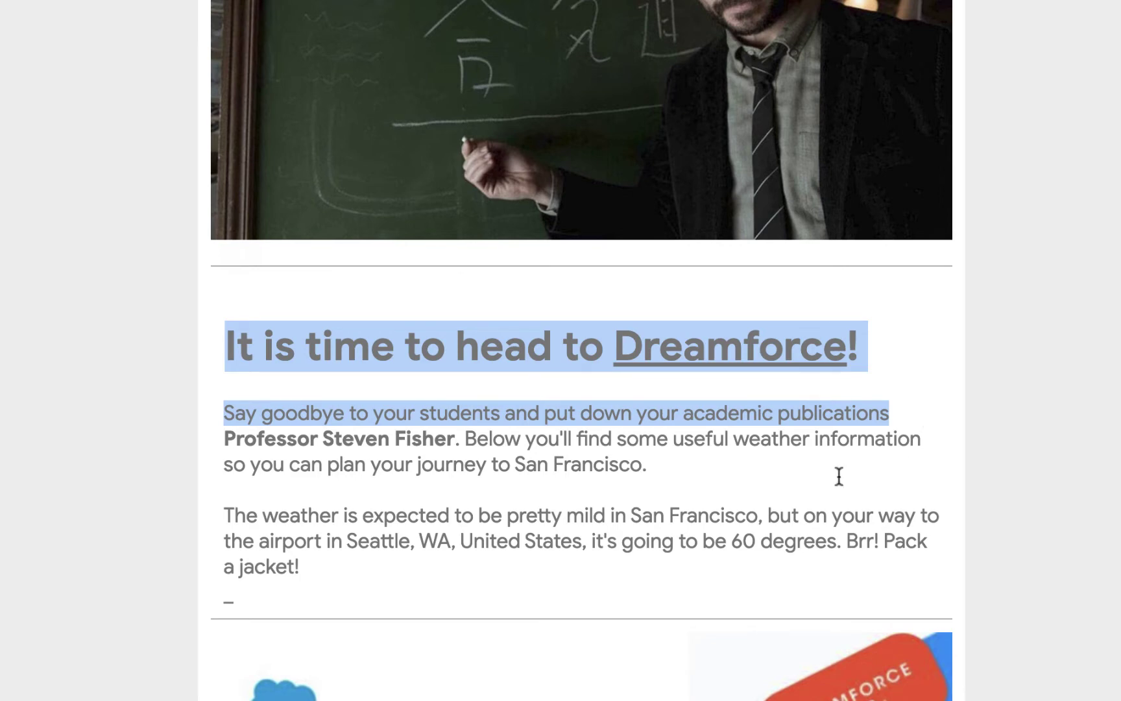
drag(536, 590, 263, 516)
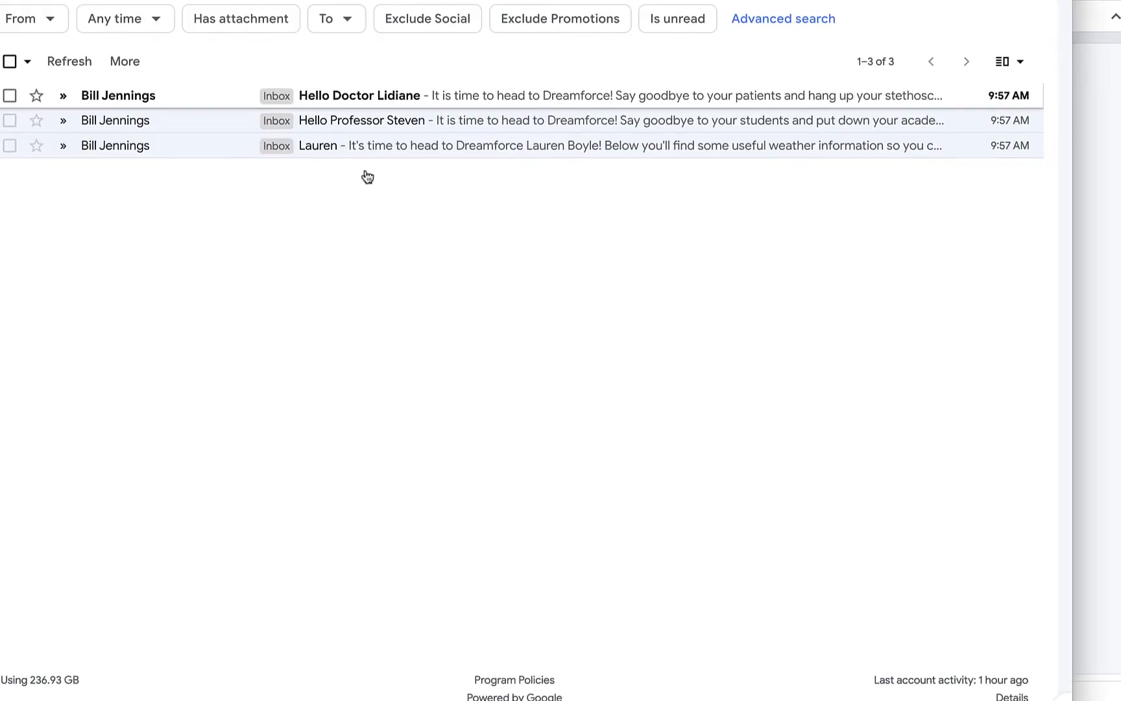
- Open Doctor Lidiane's Dreamforce email and highlight its Tucson hot-weather hydration warning
click(395, 95)
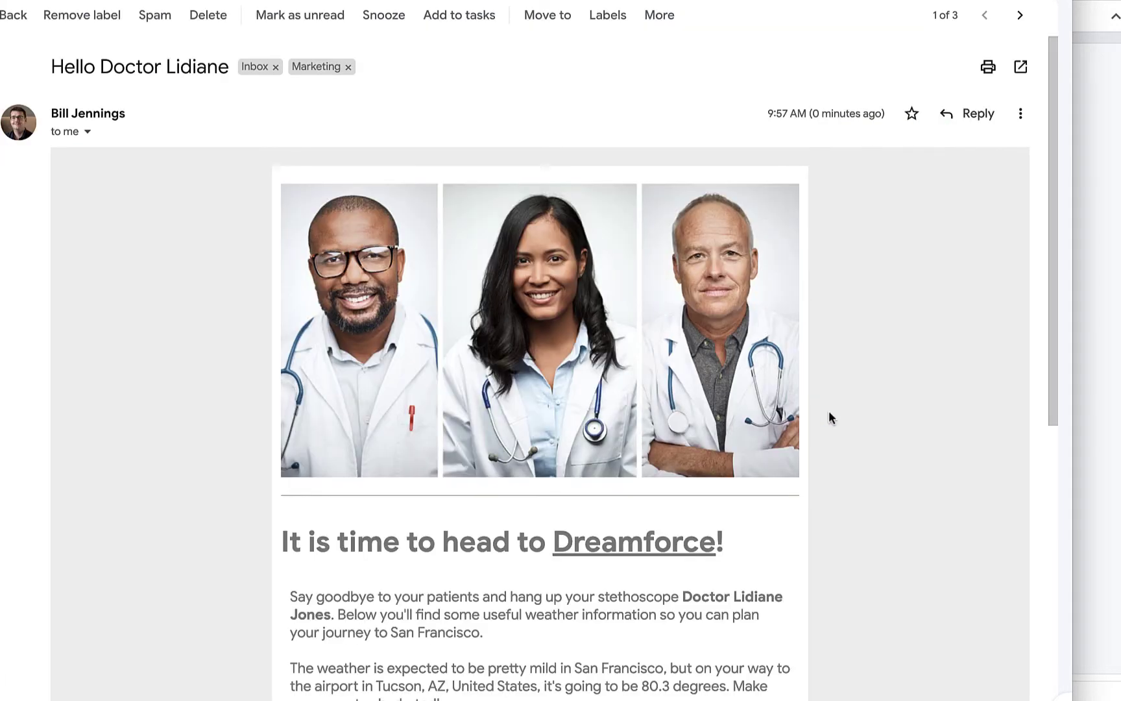
scroll(873, 474, down, 2)
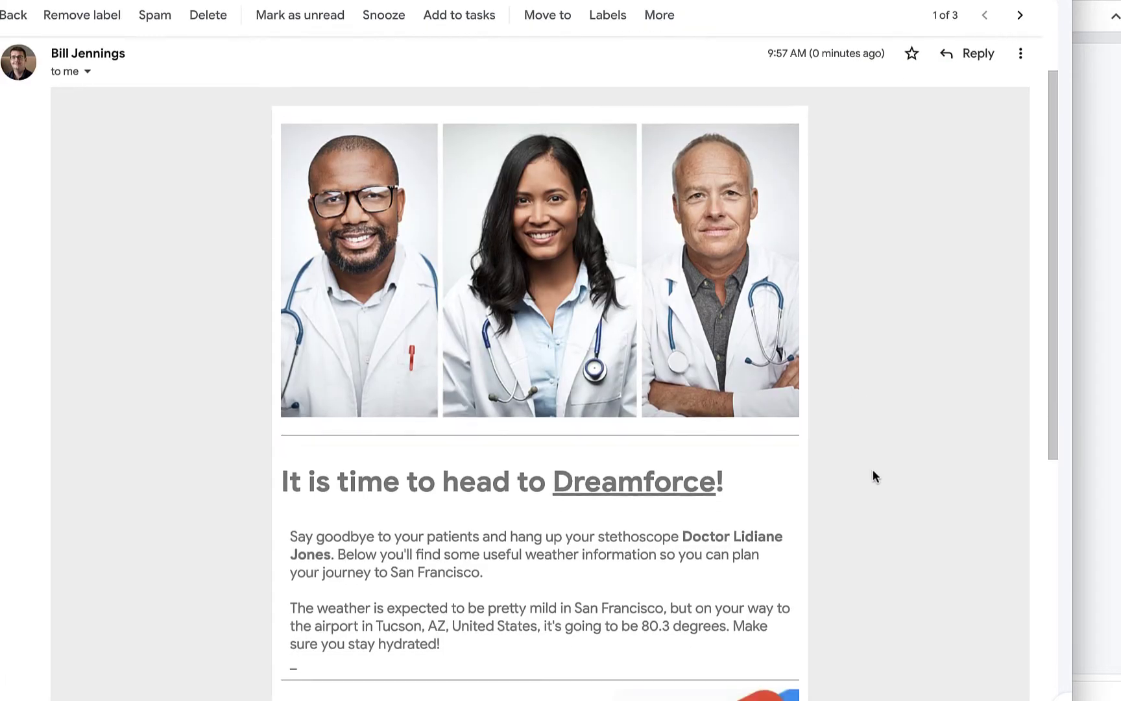
scroll(872, 475, down, 3)
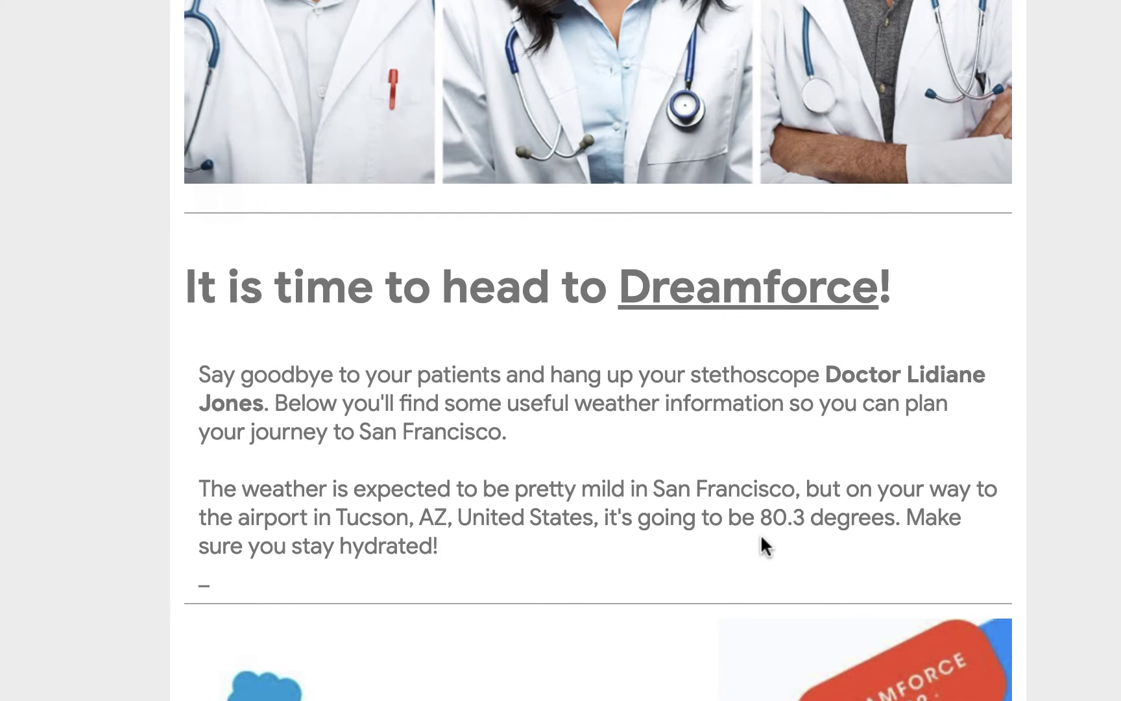
mouse_move(728, 533)
mouse_down()
mouse_move(421, 506)
mouse_move(336, 513)
mouse_up()
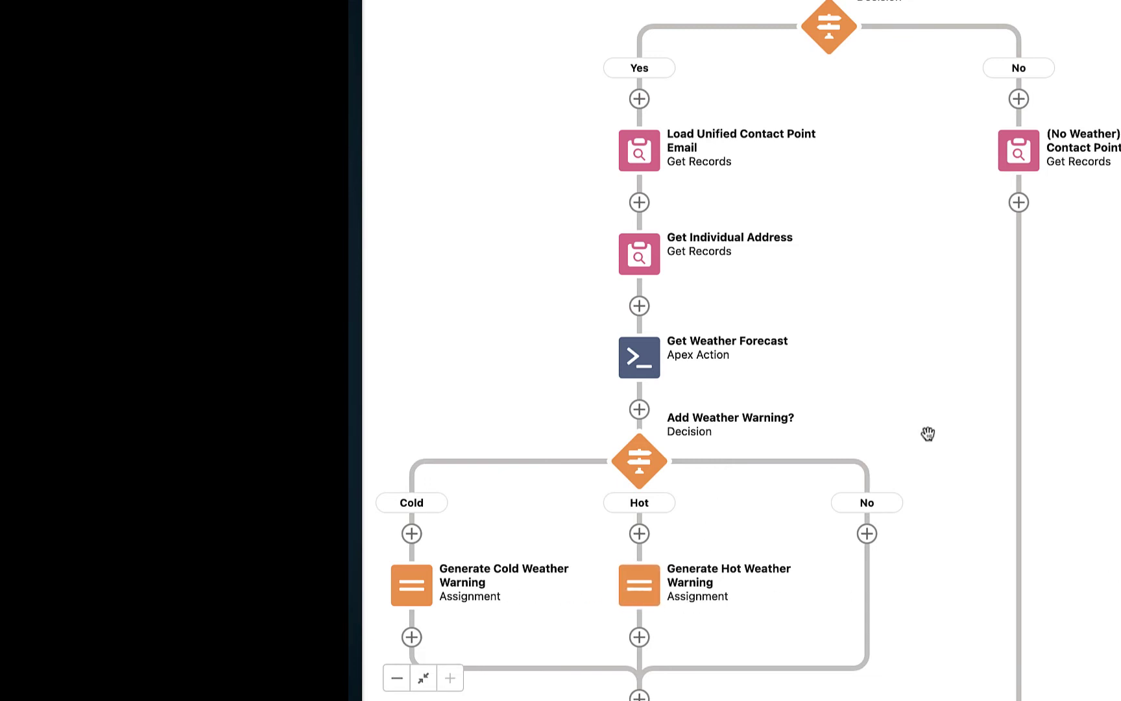
- Open the WeatherReport text template from the Toolbox and select its body text
click(38, 114)
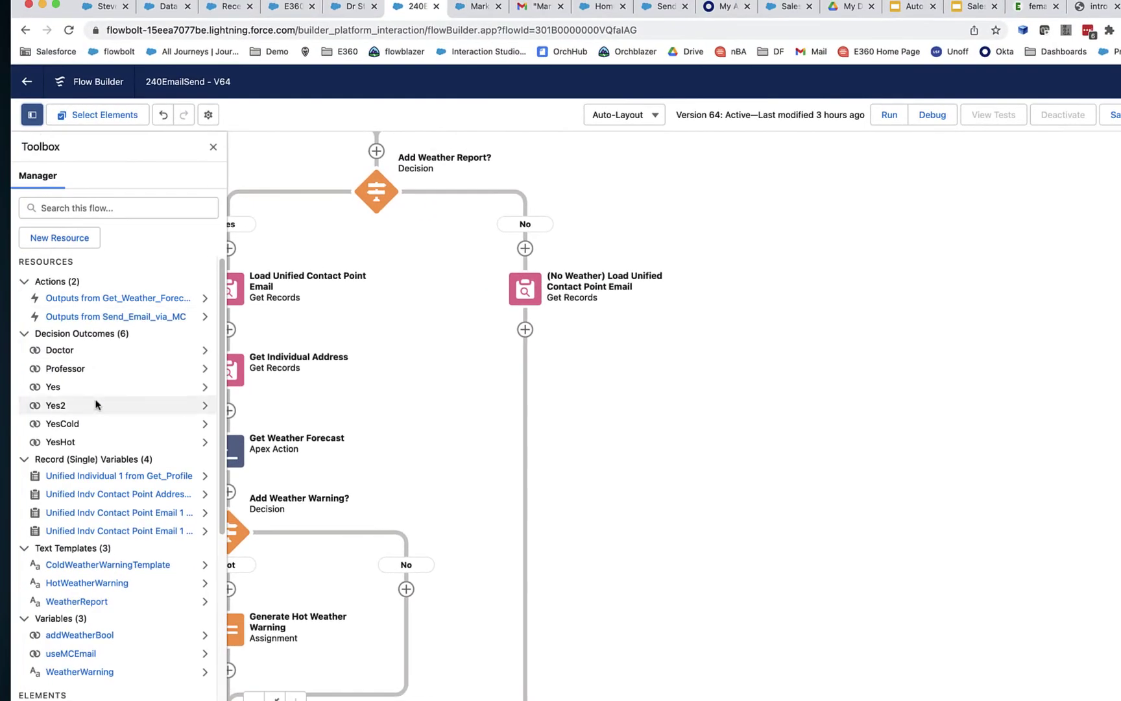
click(76, 601)
drag(674, 442, 344, 411)
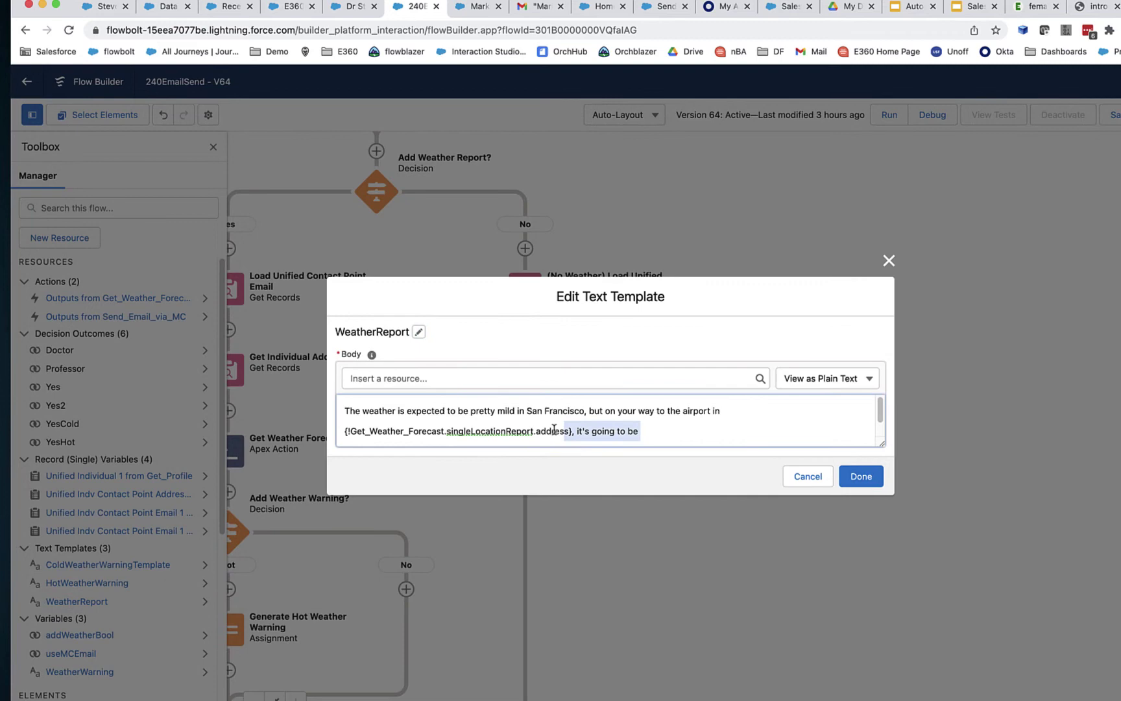